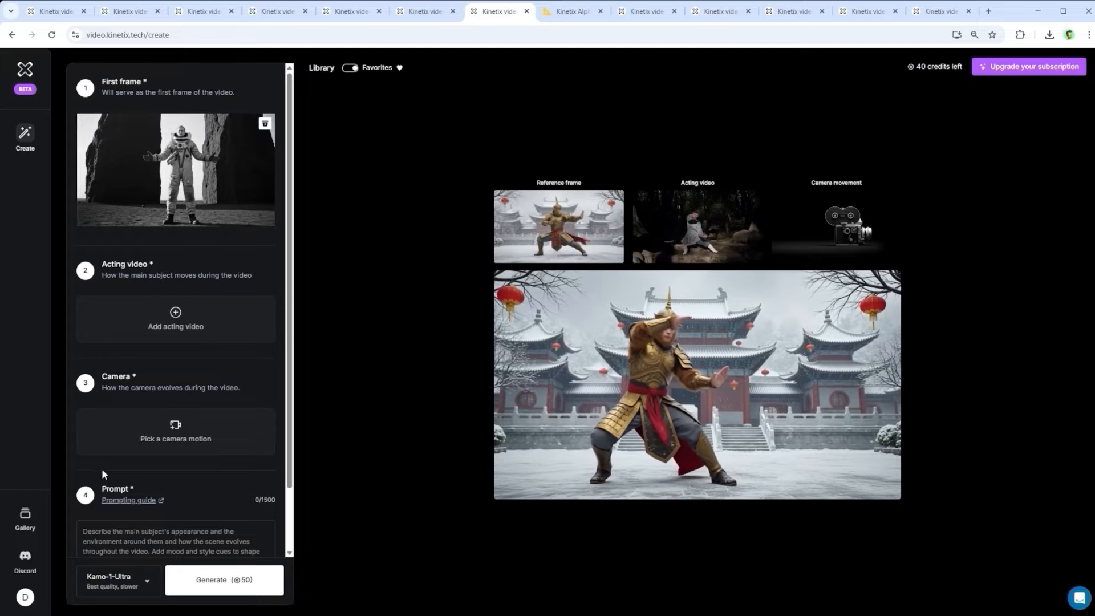
Step: Review the first-frame guidelines and pick the robed man standing in tall grass from the library as the first frame
{"action": "left_click", "coordinate": [566, 13]}
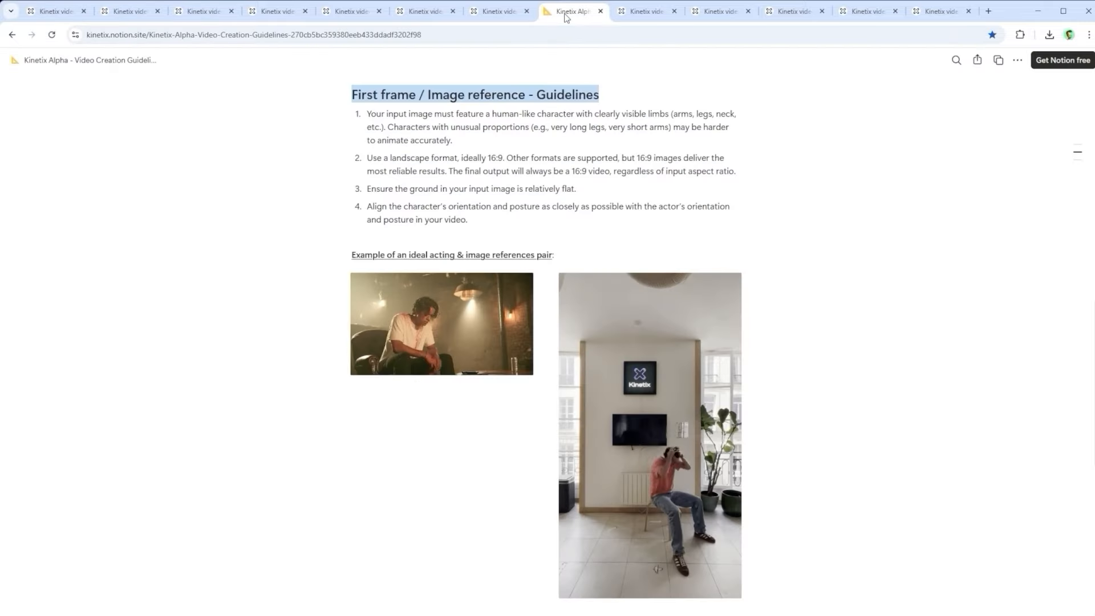
{"action": "left_click", "coordinate": [650, 17]}
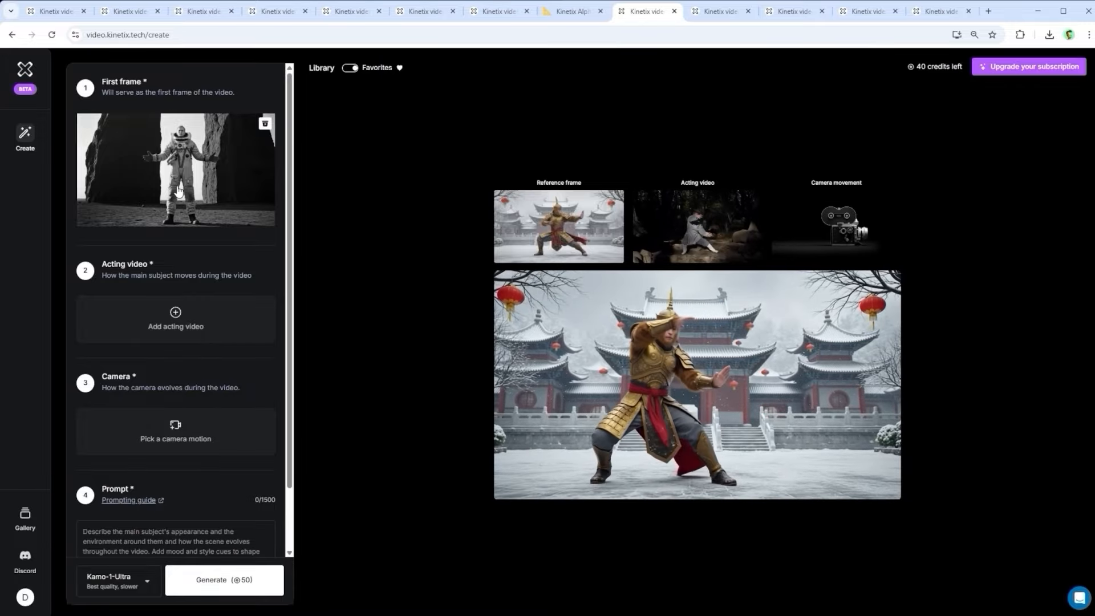
{"action": "left_click", "coordinate": [719, 12]}
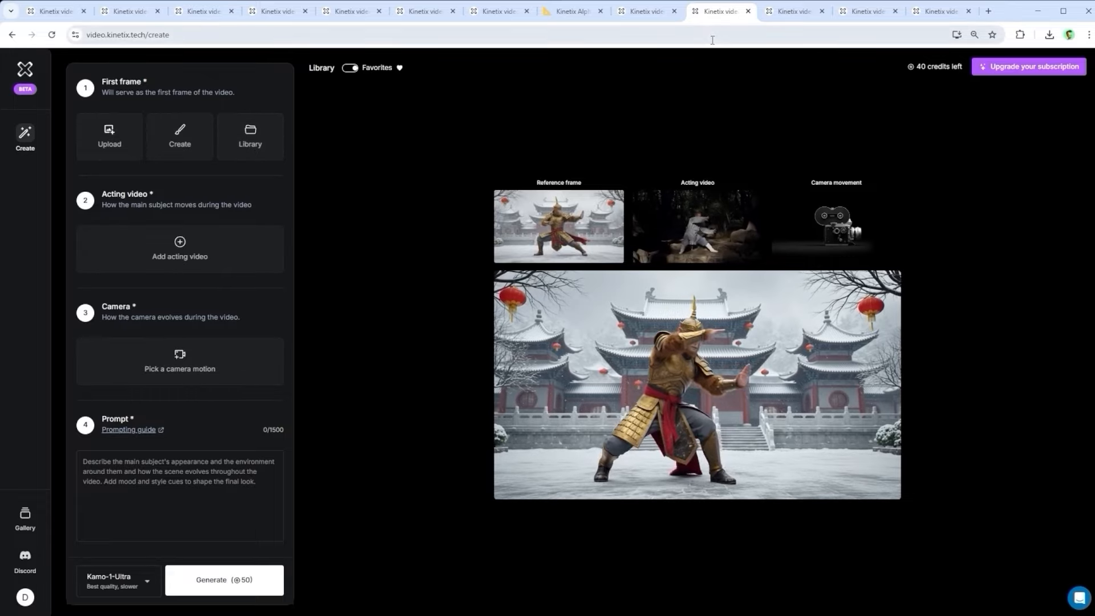
{"action": "left_click", "coordinate": [793, 12]}
{"action": "left_click", "coordinate": [874, 13]}
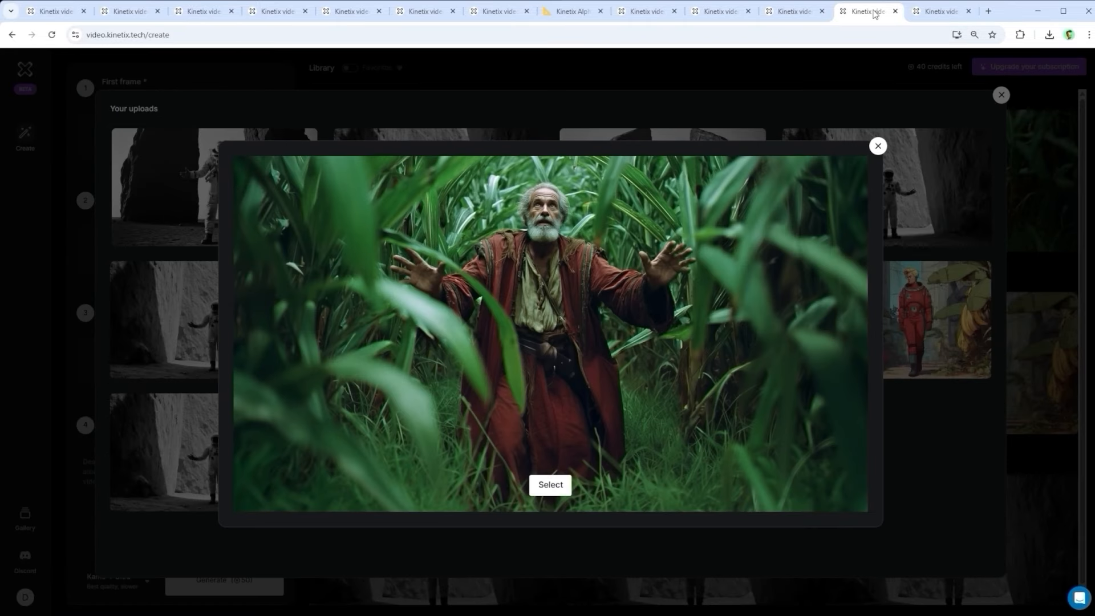
{"action": "left_click", "coordinate": [938, 13]}
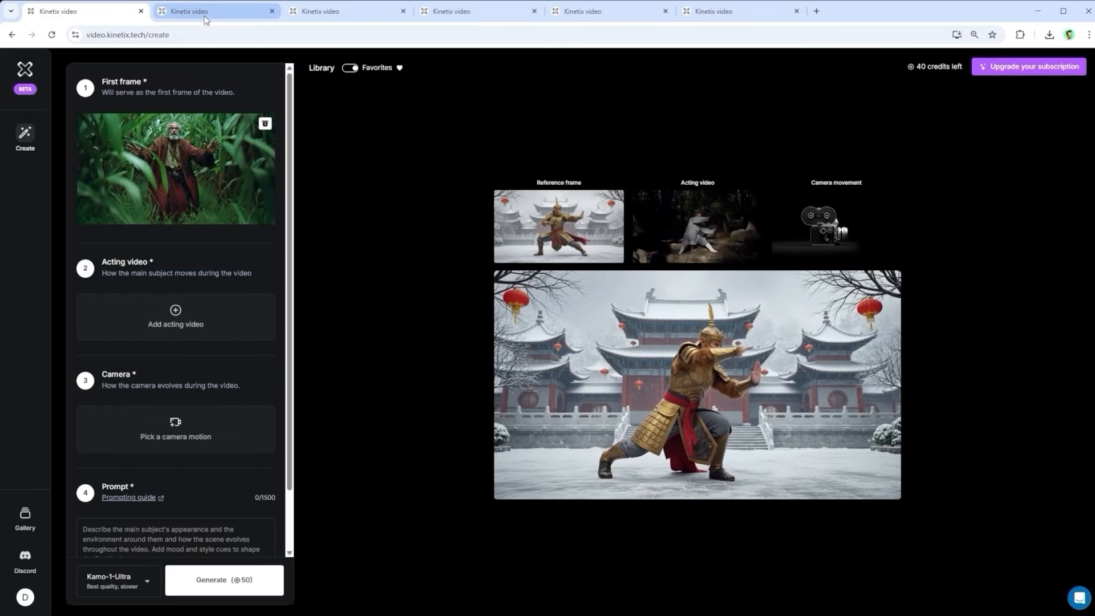
Step: Choose the uploaded clip of the blue-haired man in a grey suit as the acting video and confirm its trim
{"action": "left_click", "coordinate": [205, 19]}
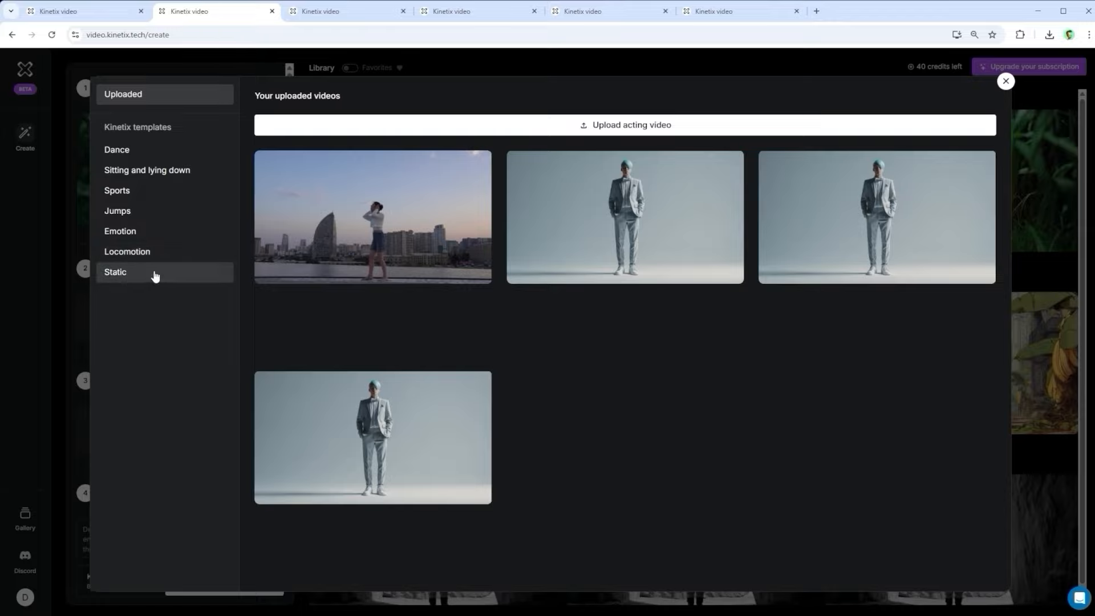
{"action": "left_click", "coordinate": [323, 11]}
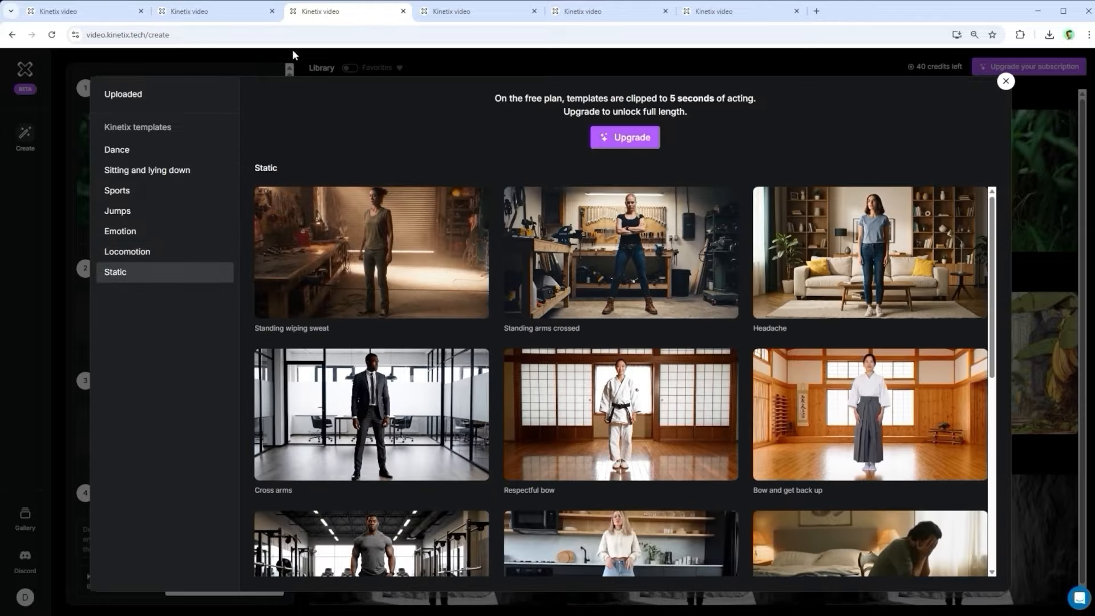
{"action": "left_click", "coordinate": [448, 12]}
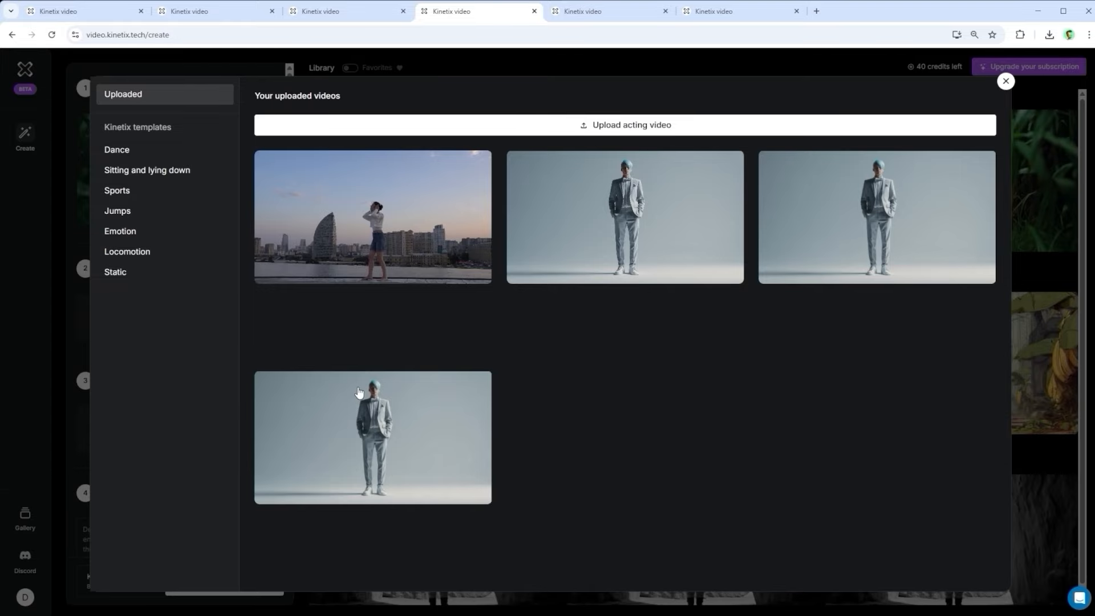
{"action": "left_click", "coordinate": [591, 14]}
{"action": "left_click", "coordinate": [717, 11]}
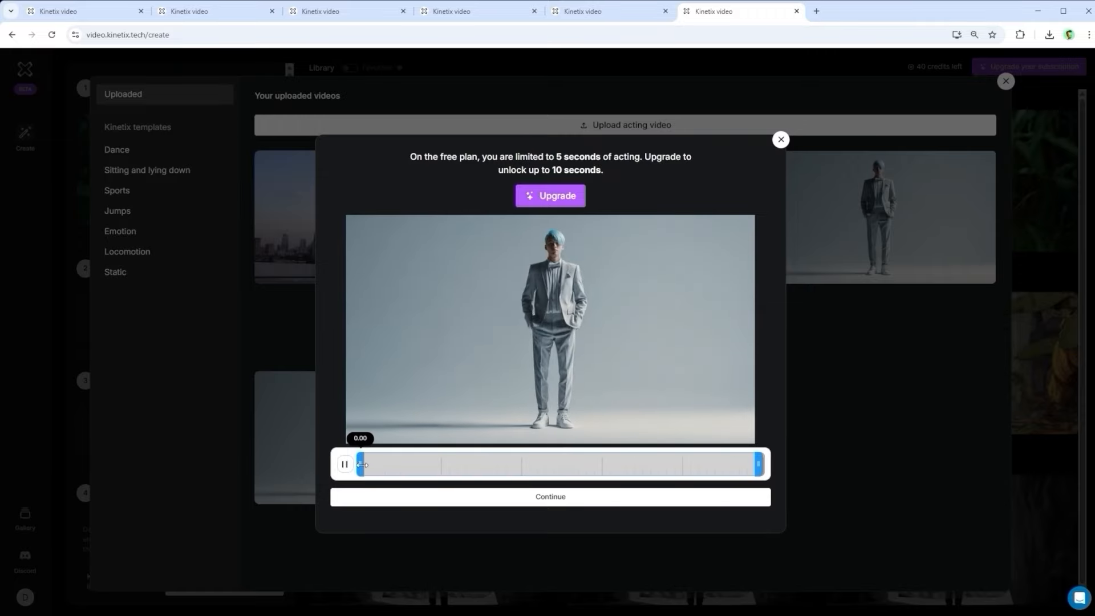
{"action": "mouse_move", "coordinate": [360, 465]}
{"action": "left_mouse_down"}
{"action": "mouse_move", "coordinate": [547, 469]}
{"action": "mouse_move", "coordinate": [362, 469]}
{"action": "left_mouse_up"}
{"action": "mouse_move", "coordinate": [757, 468]}
{"action": "left_mouse_down"}
{"action": "mouse_move", "coordinate": [575, 466]}
{"action": "mouse_move", "coordinate": [777, 466]}
{"action": "left_mouse_up"}
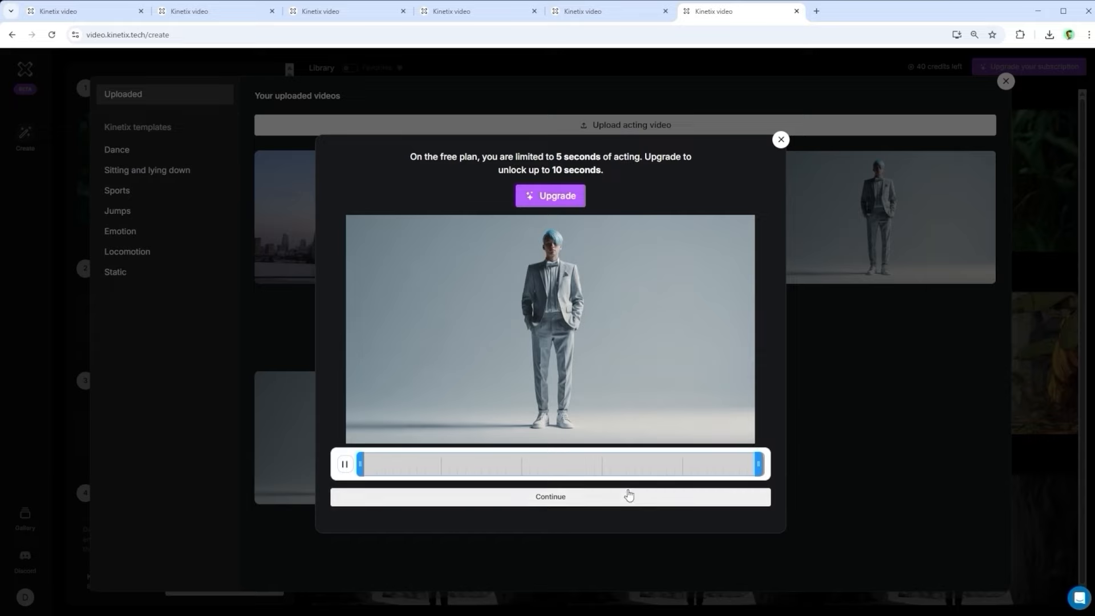
{"action": "left_click", "coordinate": [550, 496]}
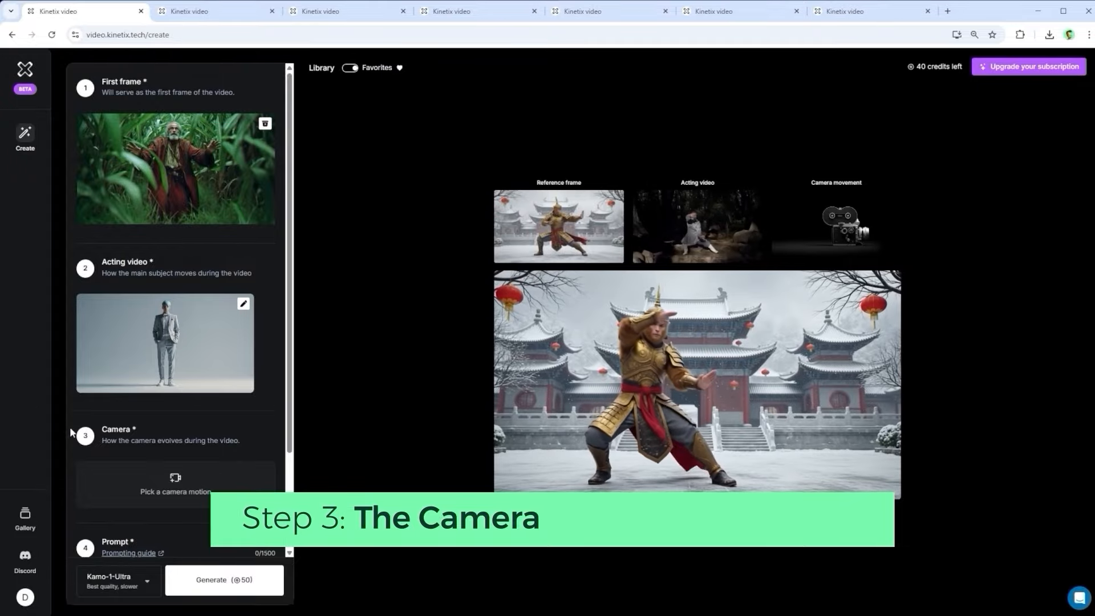
Step: Browse the camera motion presets and pick Dolly In as the camera movement
{"action": "left_click", "coordinate": [175, 488]}
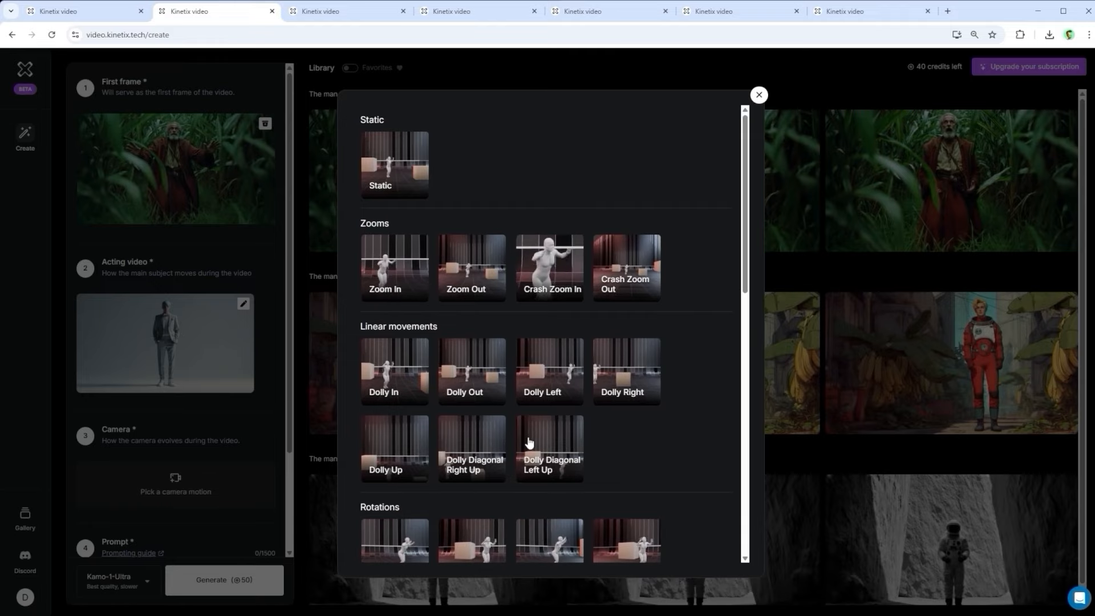
{"action": "double_click", "coordinate": [386, 118]}
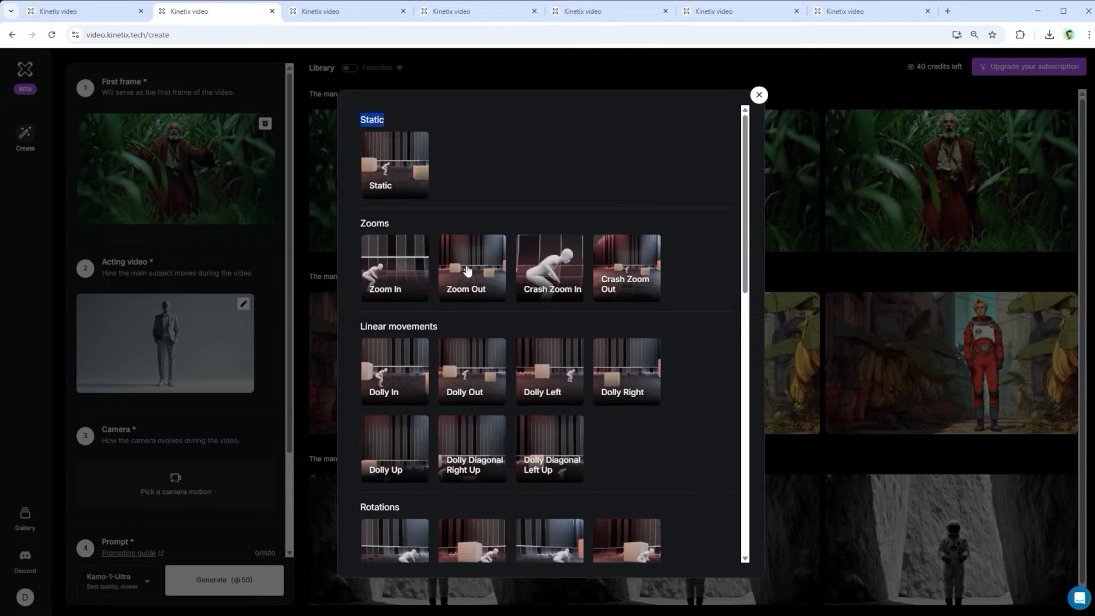
{"action": "scroll", "coordinate": [551, 345], "scroll_direction": "down", "scroll_amount": 4}
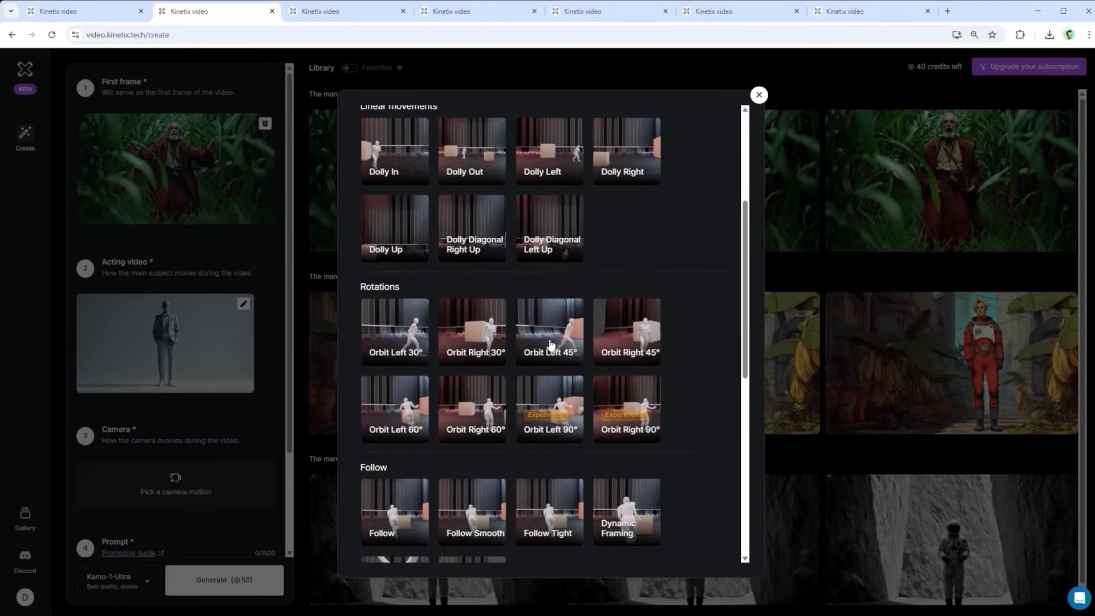
{"action": "scroll", "coordinate": [551, 344], "scroll_direction": "down", "scroll_amount": 7}
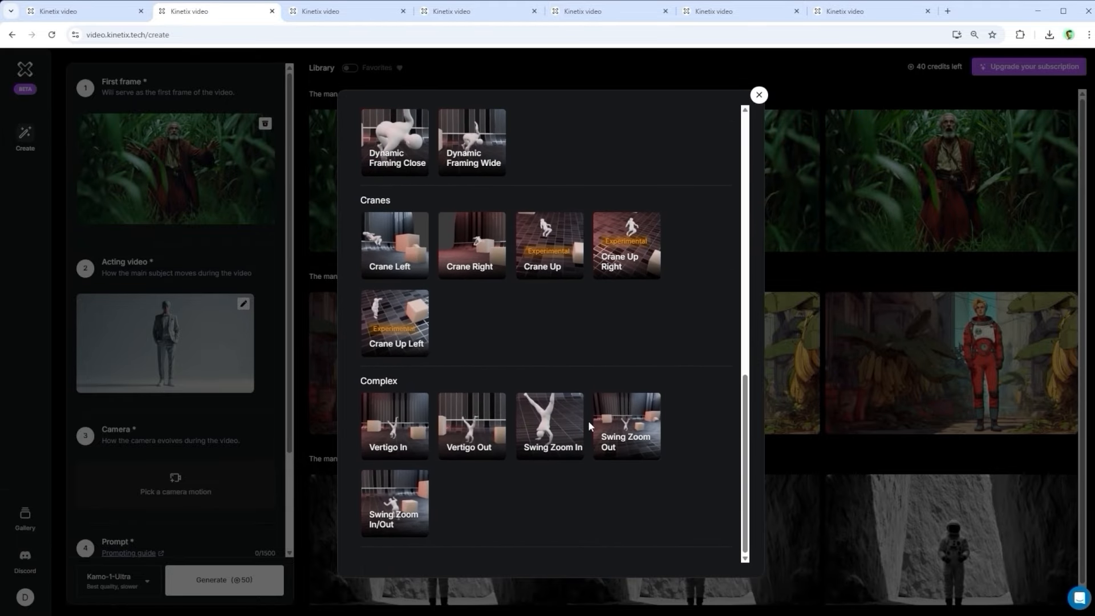
{"action": "scroll", "coordinate": [662, 403], "scroll_direction": "up", "scroll_amount": 6}
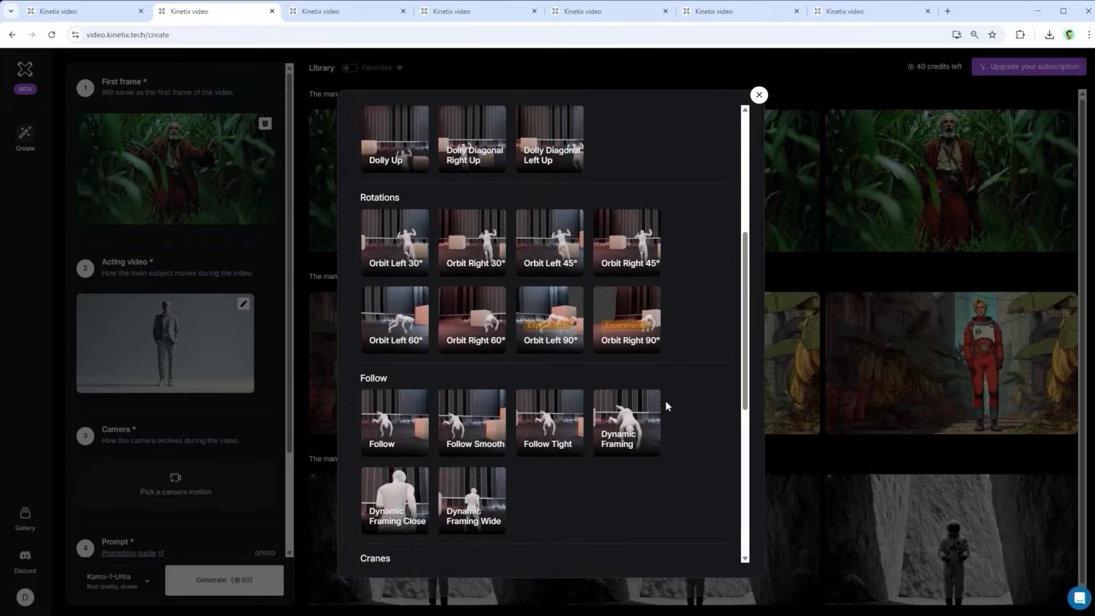
{"action": "scroll", "coordinate": [666, 402], "scroll_direction": "up", "scroll_amount": 7}
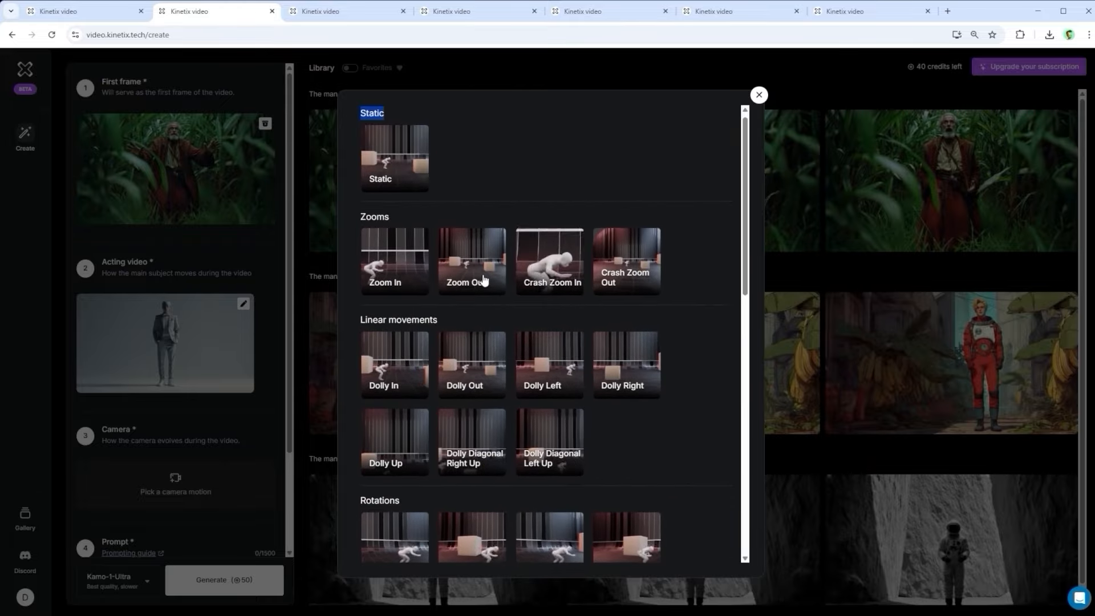
{"action": "left_click", "coordinate": [401, 349]}
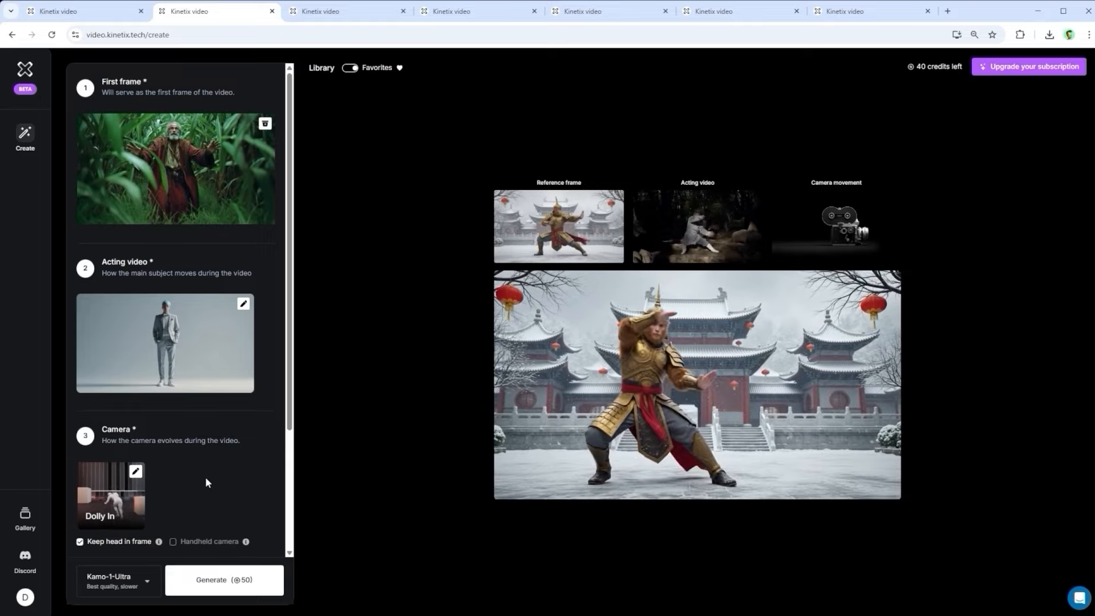
Step: Toggle the Keep head in frame option off and back on
{"action": "scroll", "coordinate": [207, 473], "scroll_direction": "down", "scroll_amount": 3}
{"action": "left_click", "coordinate": [80, 380]}
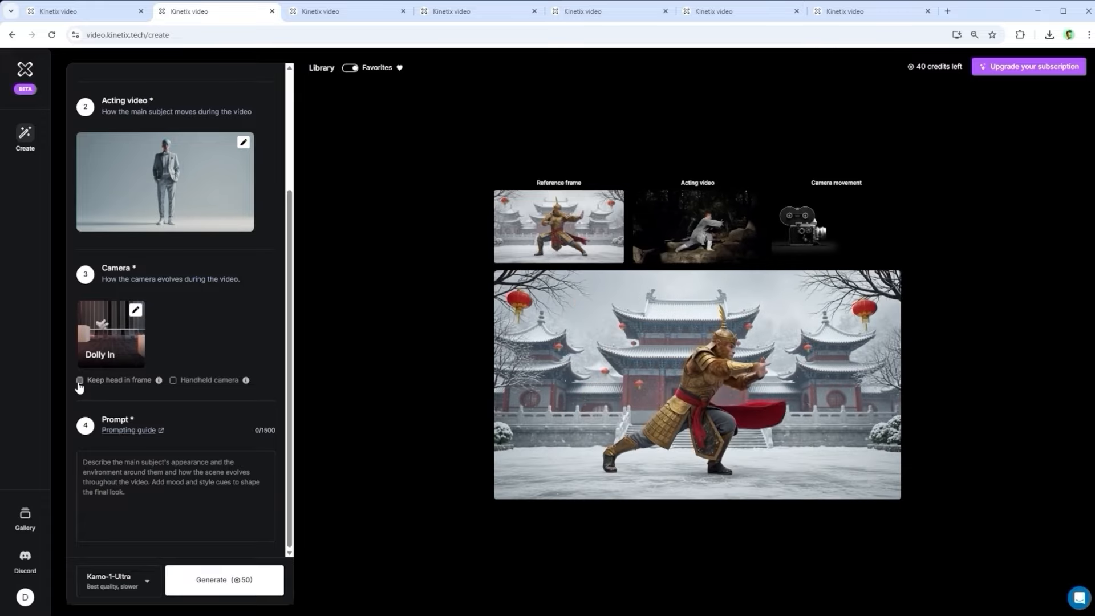
{"action": "left_click", "coordinate": [80, 381]}
{"action": "mouse_move", "coordinate": [159, 382]}
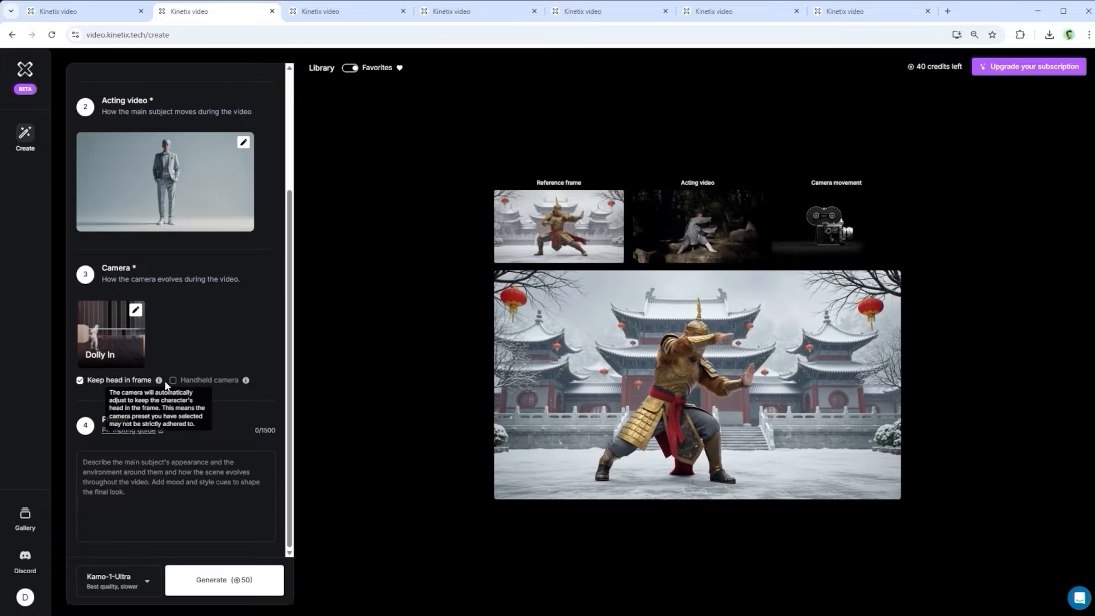
{"action": "mouse_move", "coordinate": [246, 381]}
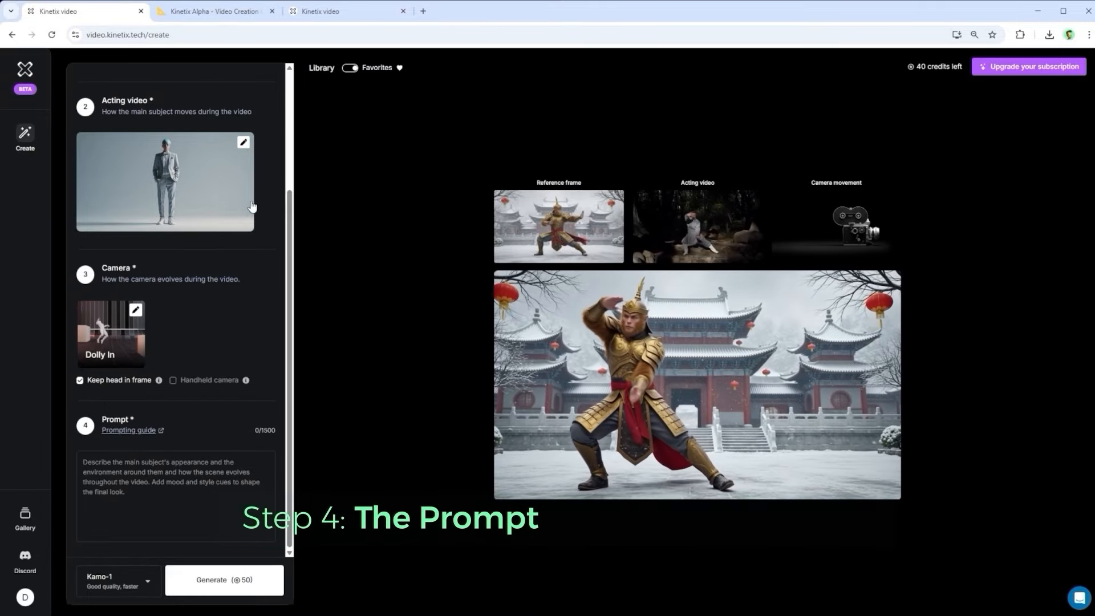
Step: Paste the prompt 'The man kneels and tries to hide then gets up and waves at the camera'
{"action": "left_click", "coordinate": [209, 13]}
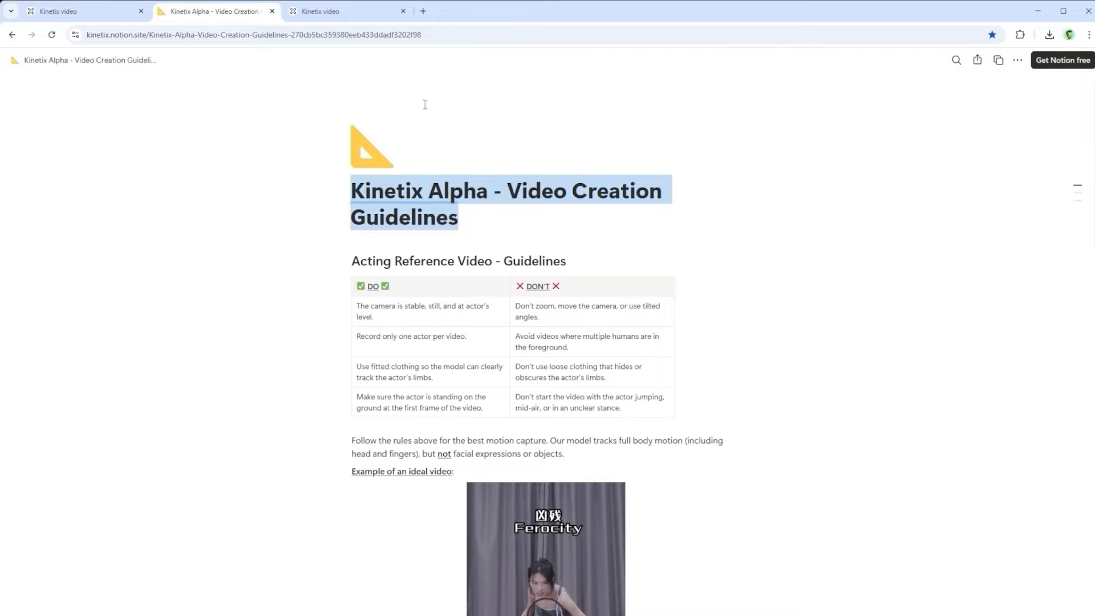
{"action": "left_click", "coordinate": [326, 13]}
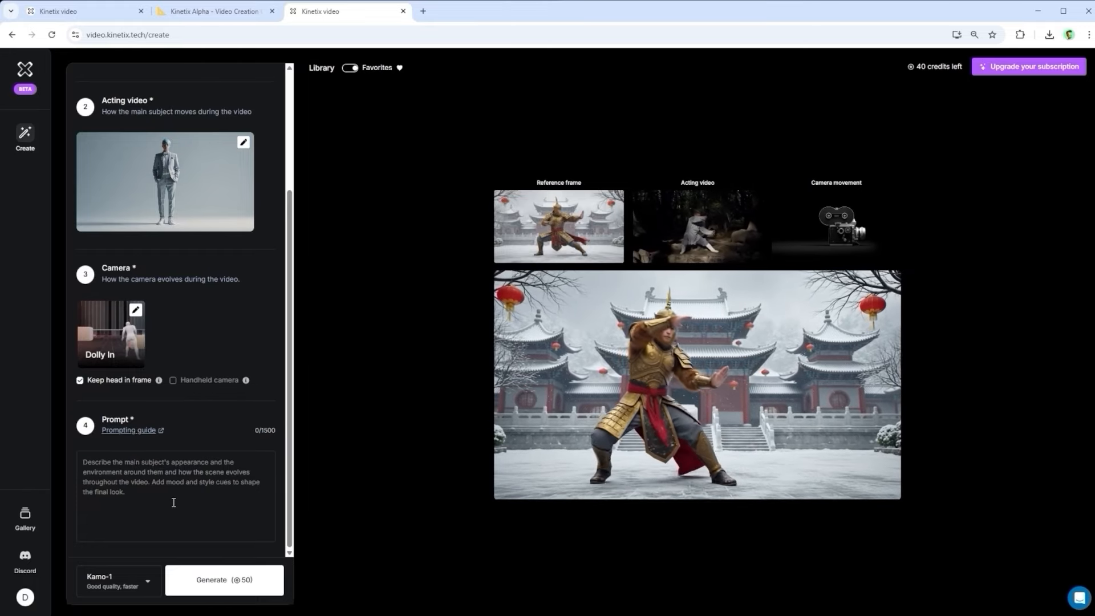
{"action": "type", "text": "The man kneels and tries to hide then gets up and waves at the camera"}
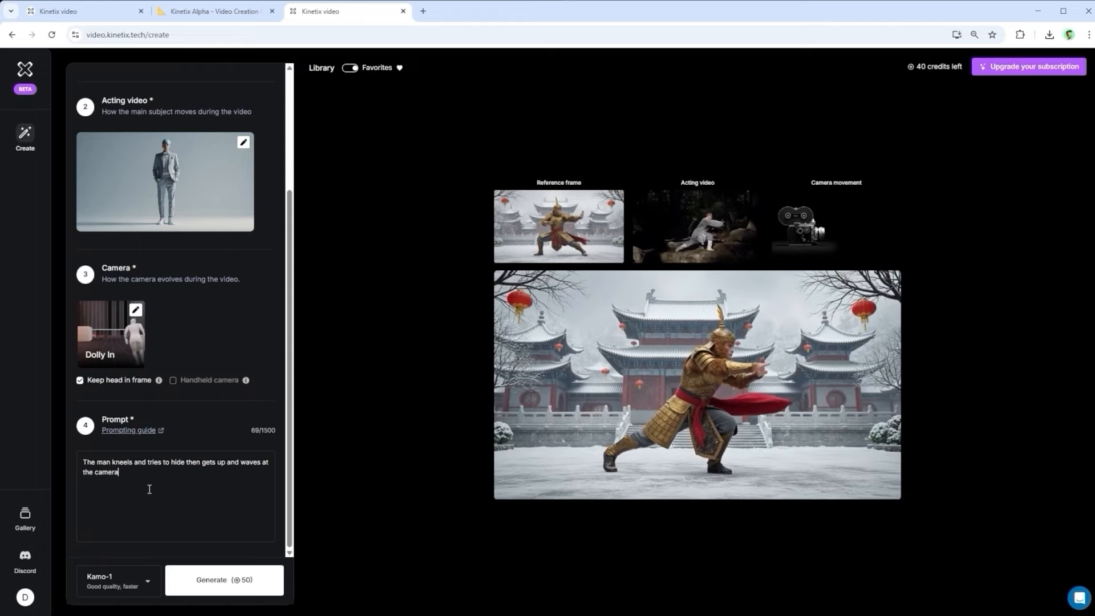
{"action": "left_click_drag", "start_coordinate": [81, 468], "coordinate": [66, 465]}
{"action": "left_click", "coordinate": [192, 523]}
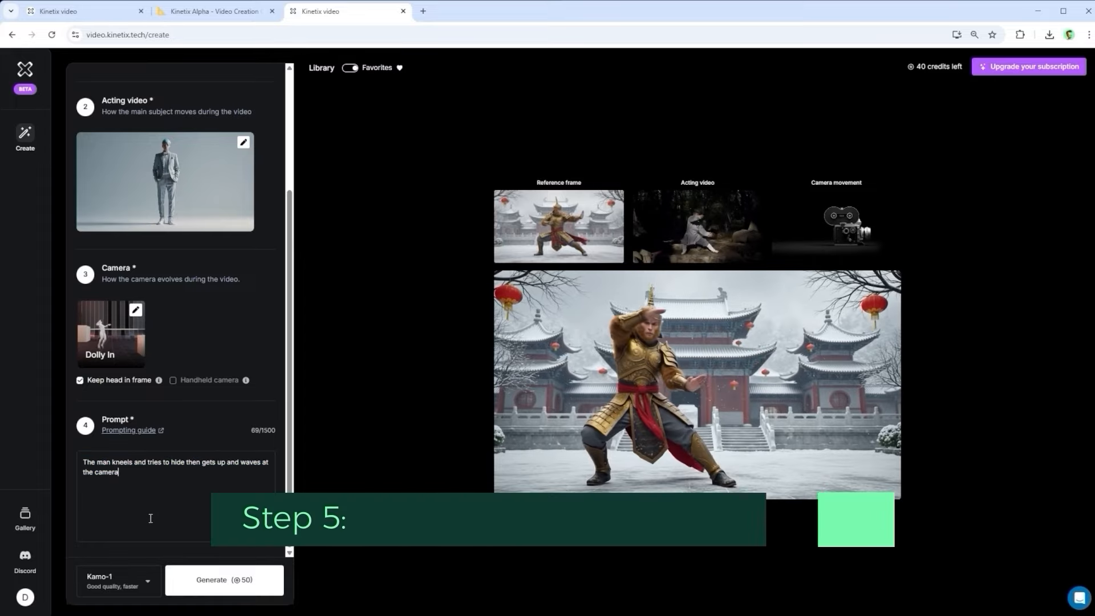
Step: Switch the generation model to Kamo-1-Ultra
{"action": "left_click", "coordinate": [147, 581]}
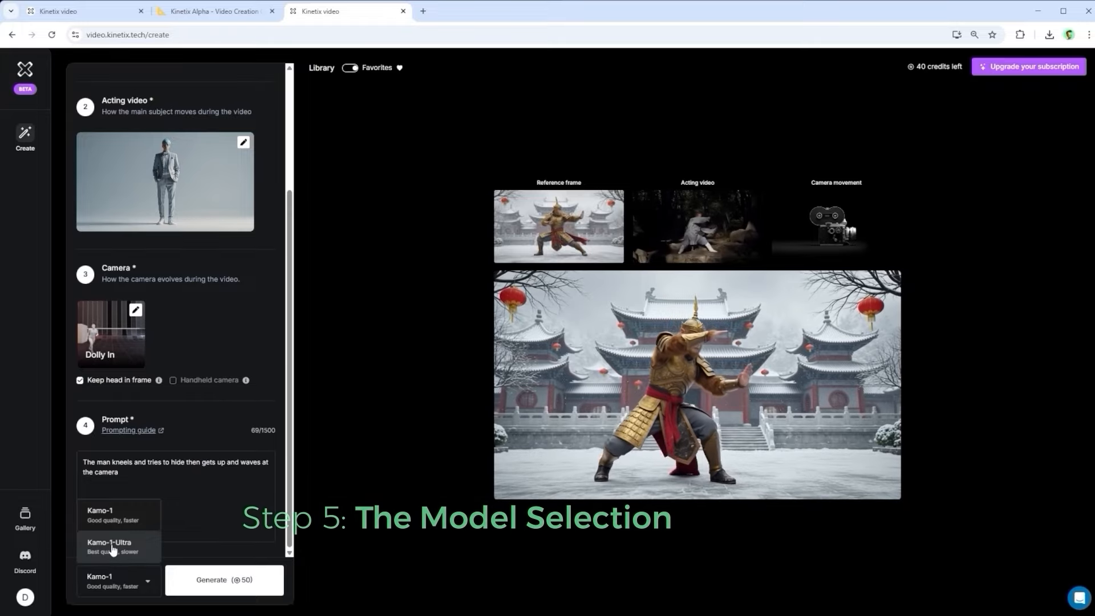
{"action": "left_click", "coordinate": [115, 549]}
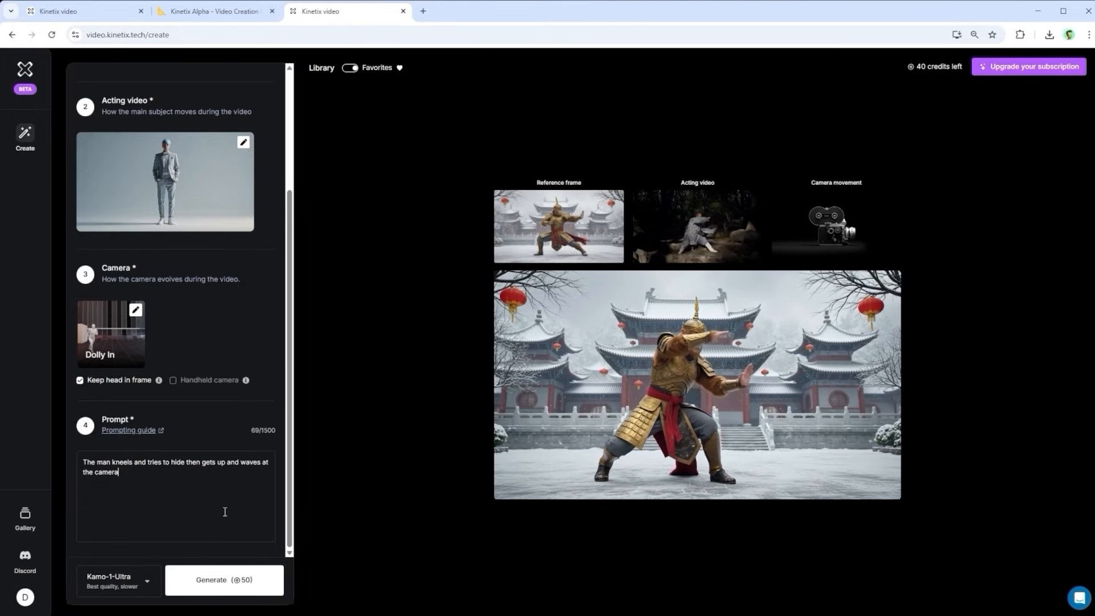
{"action": "left_click", "coordinate": [225, 511]}
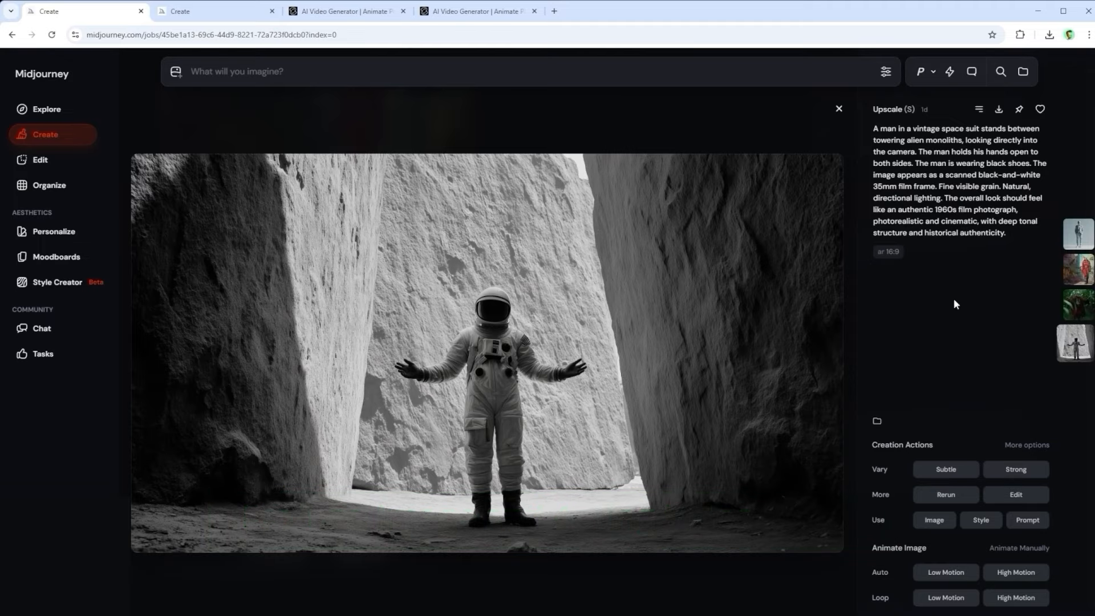
Step: In Midjourney, move to the man-in-grass image and paste '... the person holds their hands open to both sides ...' into the prompt bar
{"action": "key", "text": "Up"}
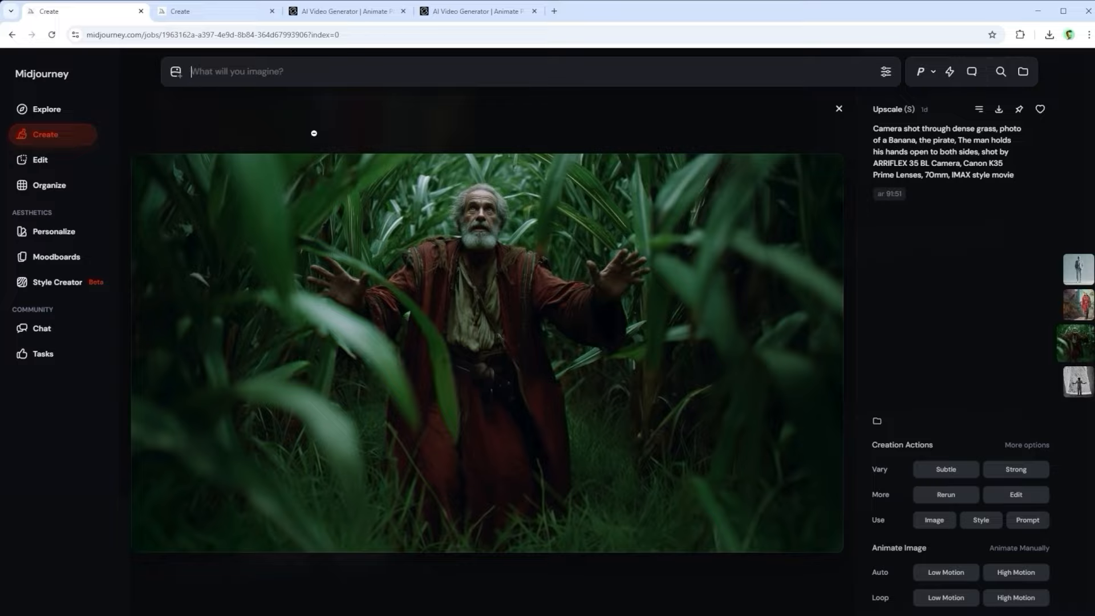
{"action": "type", "text": "... the person holds their hands open to both sides ..."}
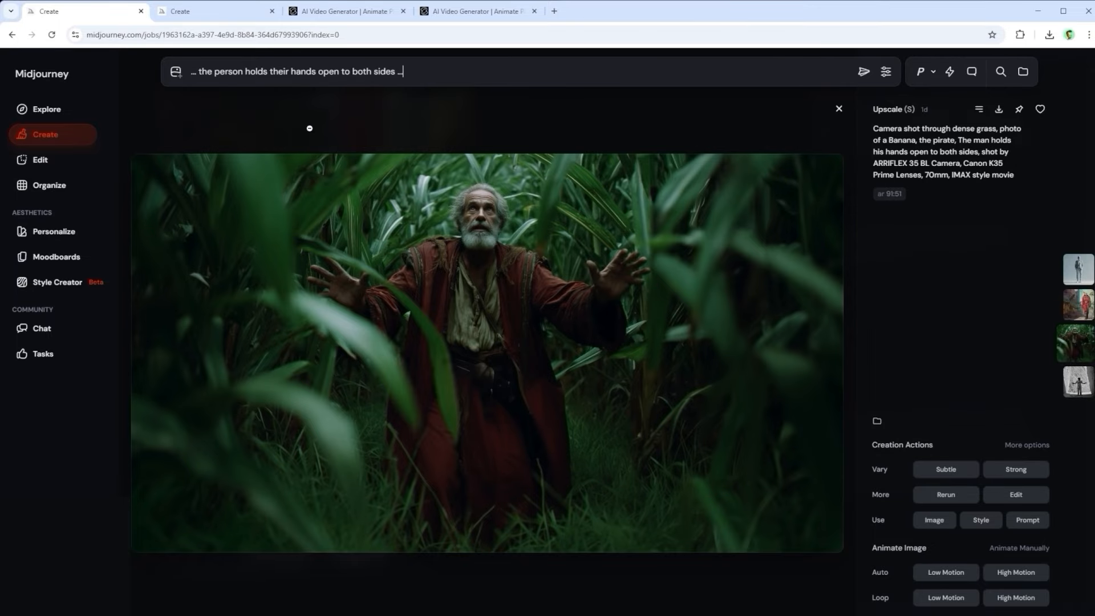
Step: View the blue-haired man source image, then play the Kling-generated video of him kneeling
{"action": "left_click", "coordinate": [207, 12]}
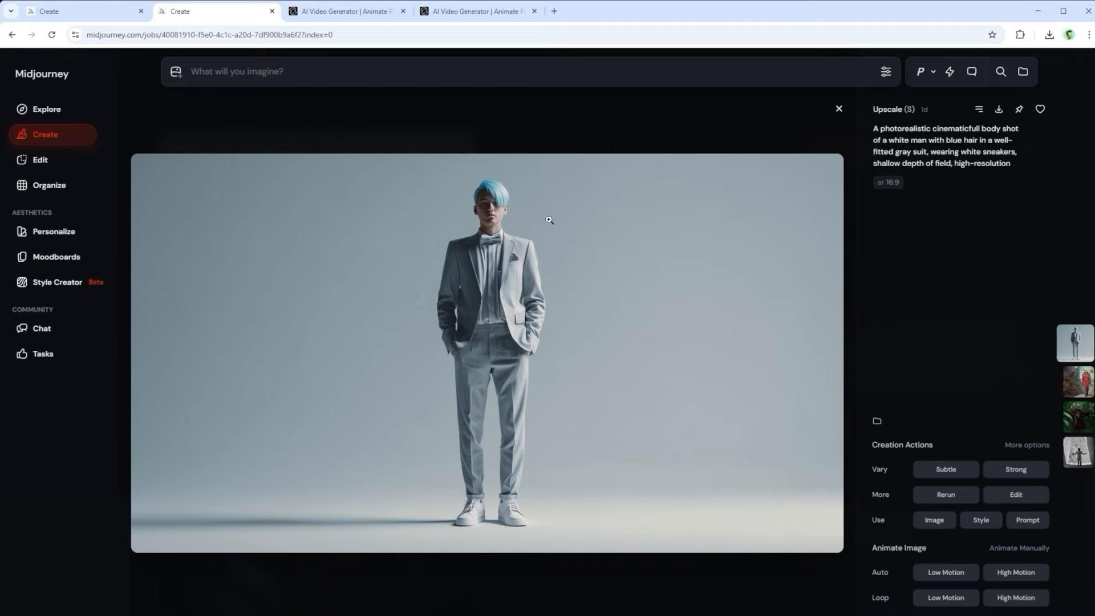
{"action": "left_click", "coordinate": [352, 10]}
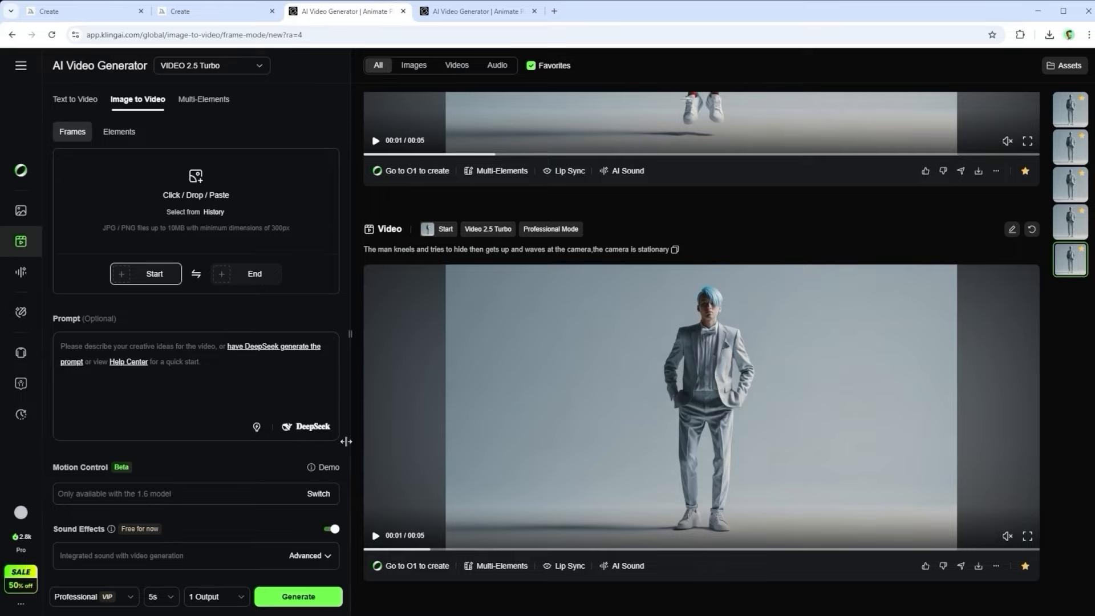
{"action": "left_click", "coordinate": [651, 406]}
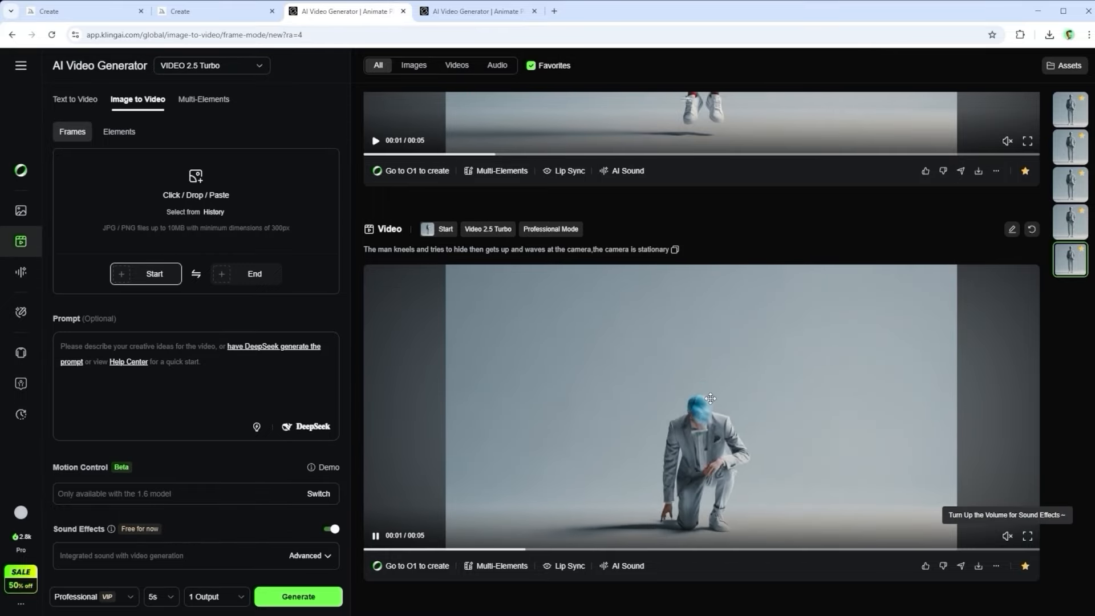